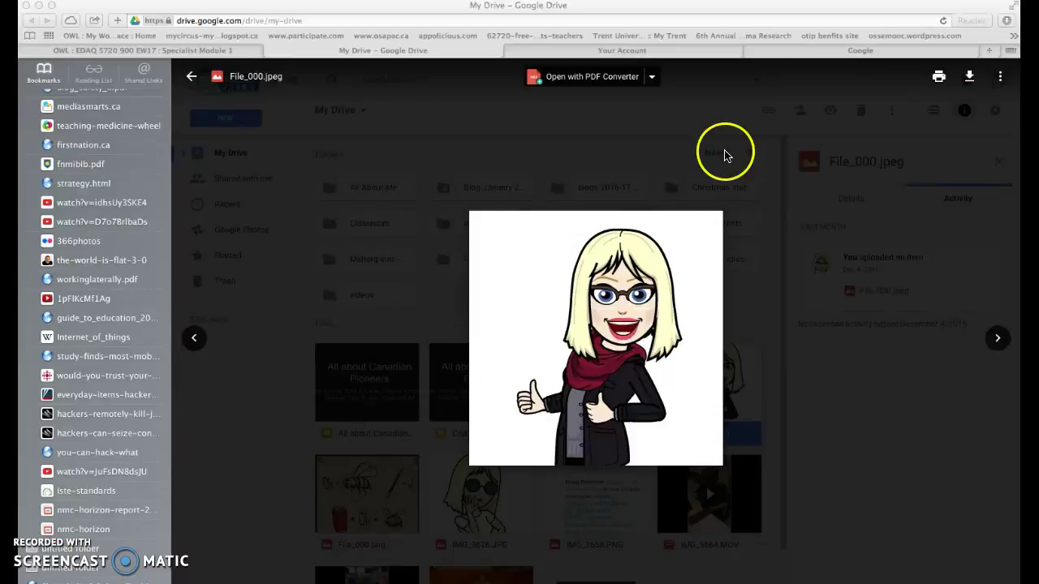
- Search Google for 'Pixton.com/on' and open the main Pixton website result
left_click(804, 51)
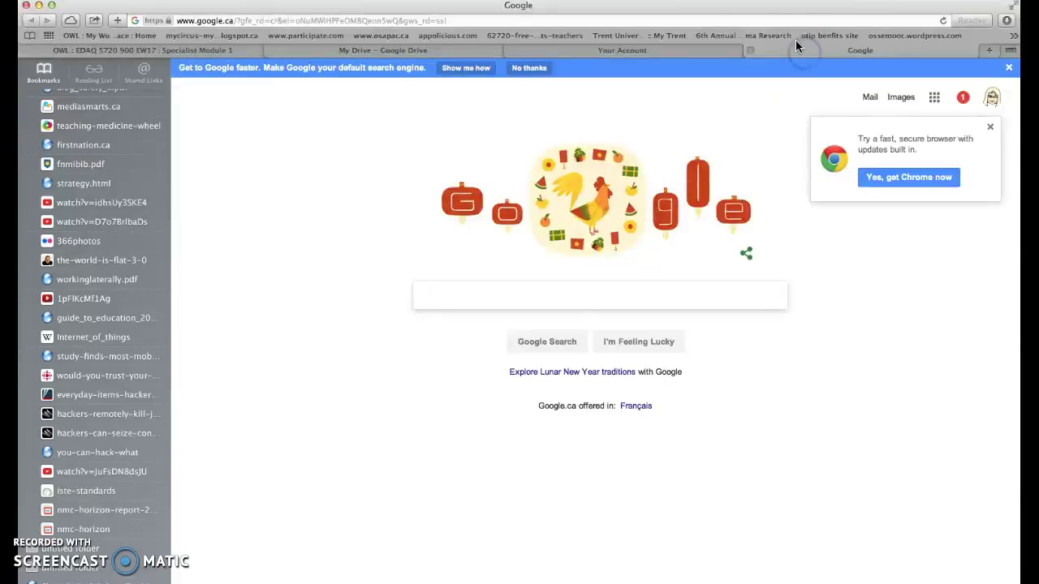
type("Pix")
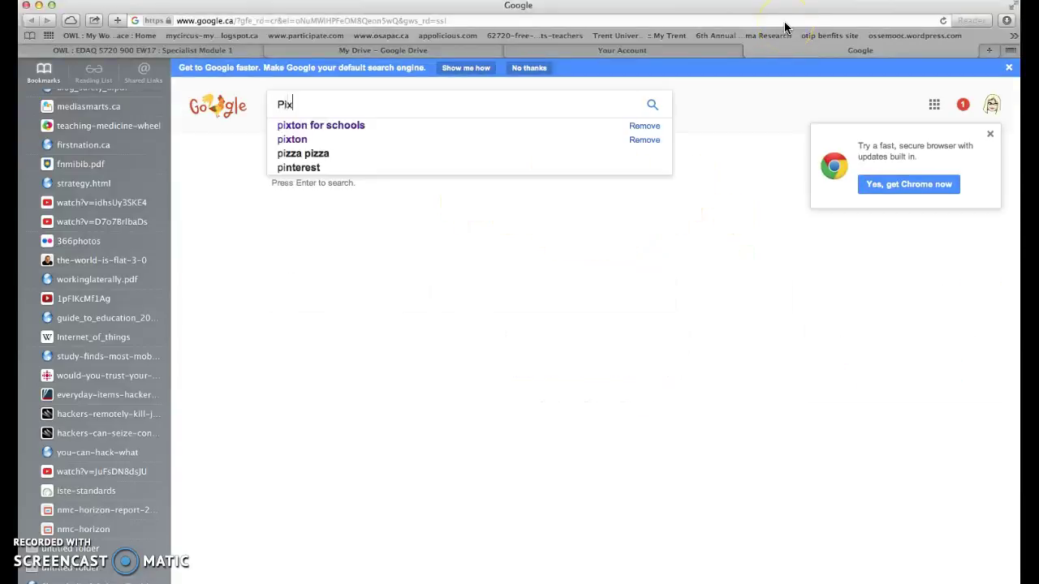
type("ton")
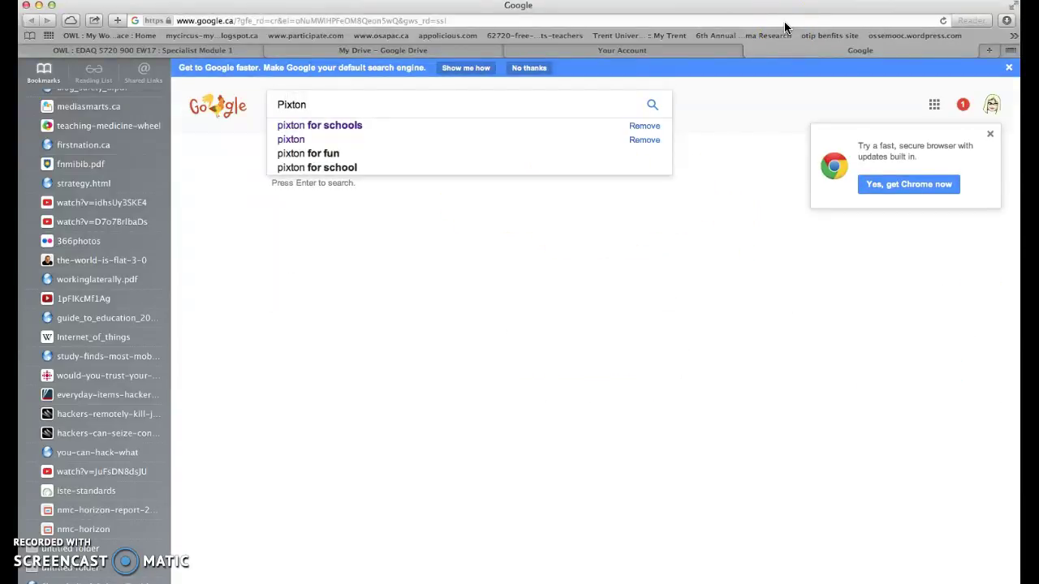
type(".com/")
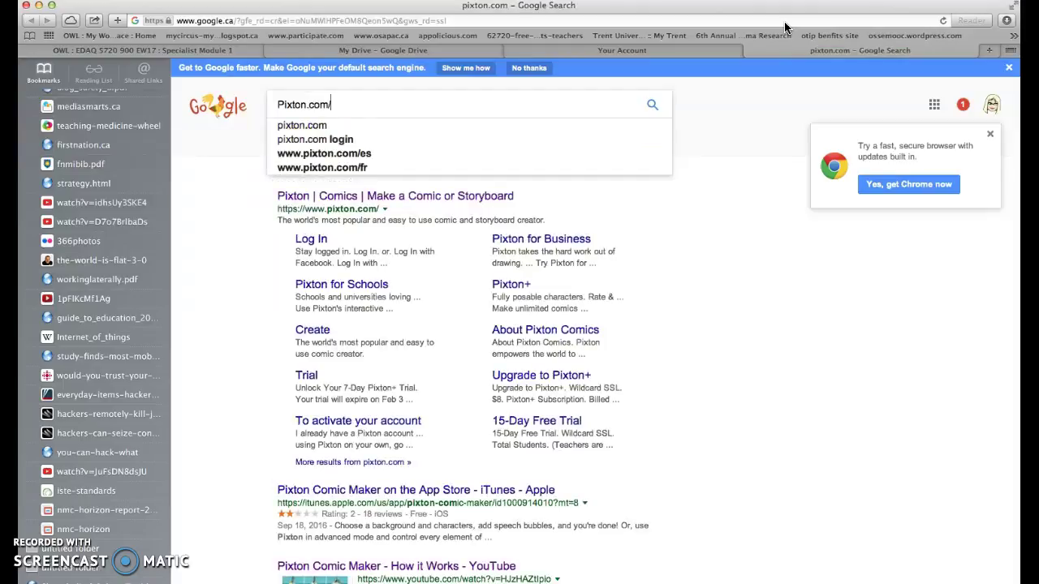
type("on")
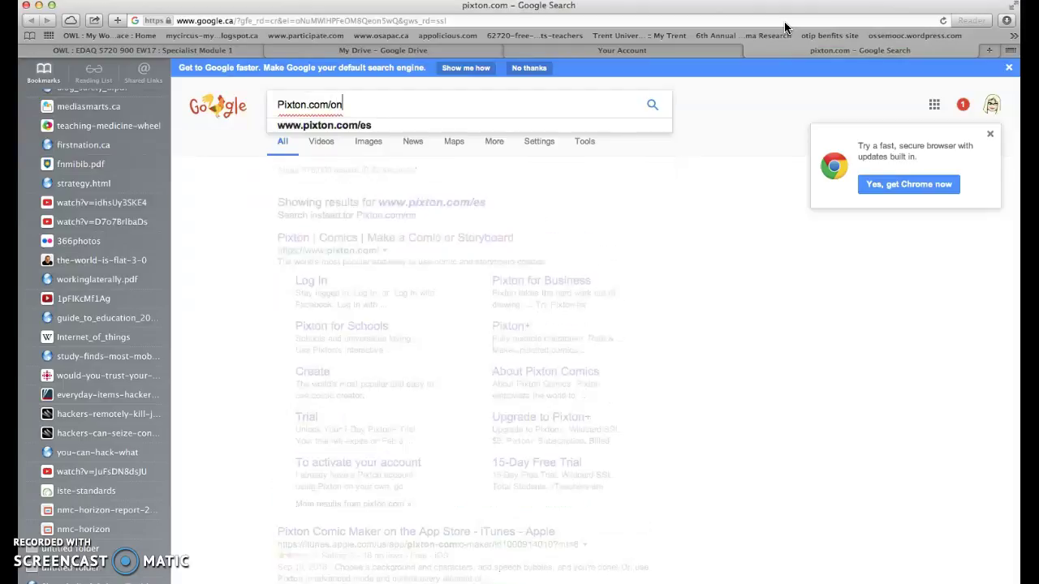
key("Return")
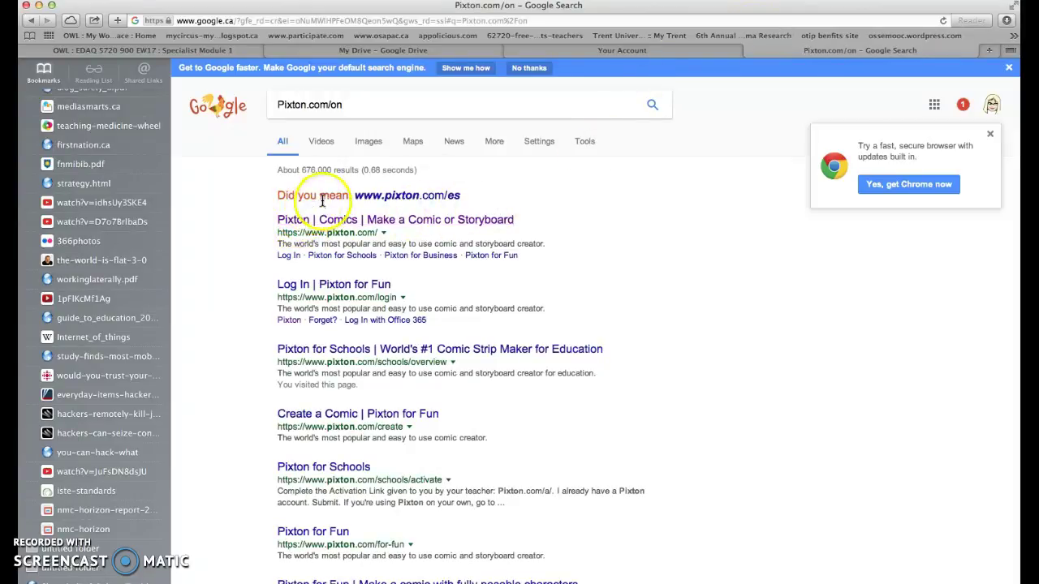
left_click(301, 226)
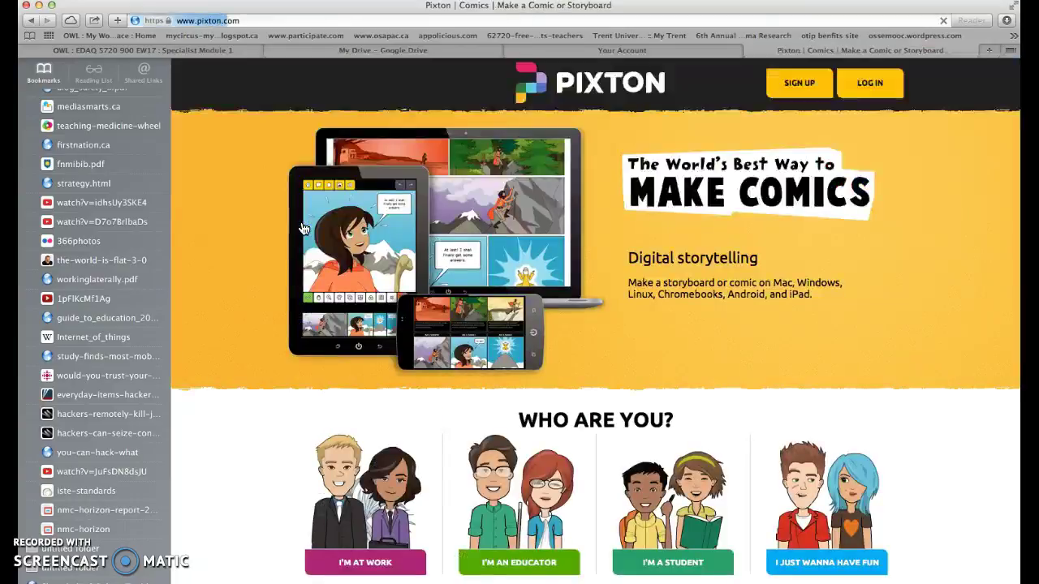
- Go to Pixton.com/on to load the Pixton for Schools Ontario overview page
left_click(242, 21)
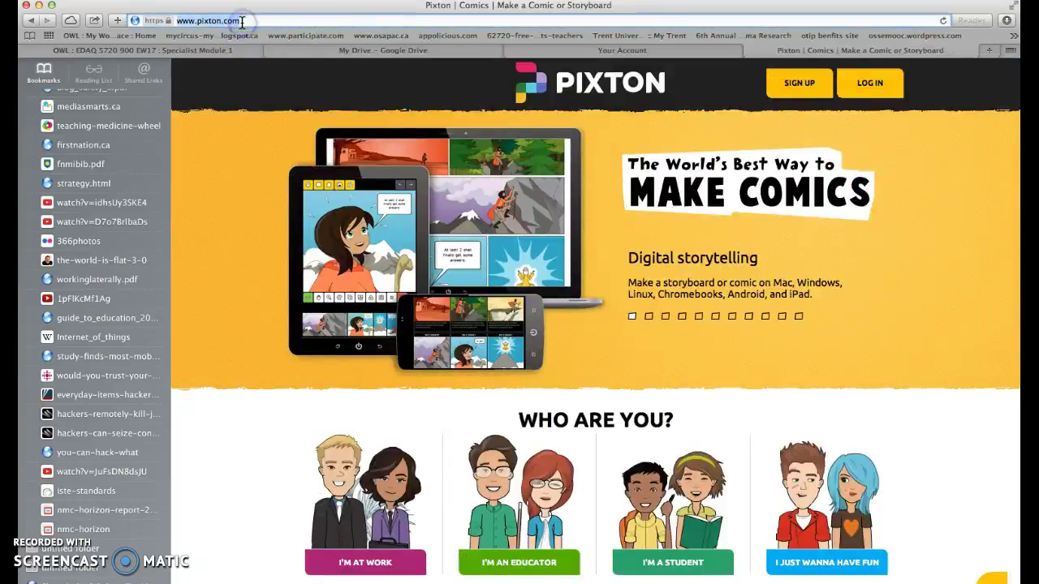
type("/o")
type("w")
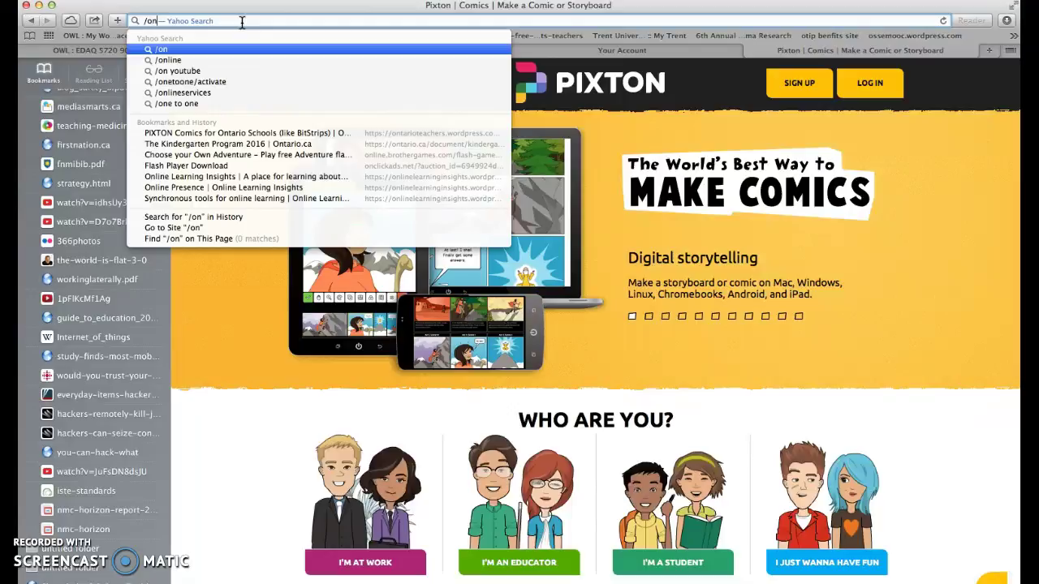
key("BackSpace")
key("BackSpace")
key("BackSpace")
type("Pi")
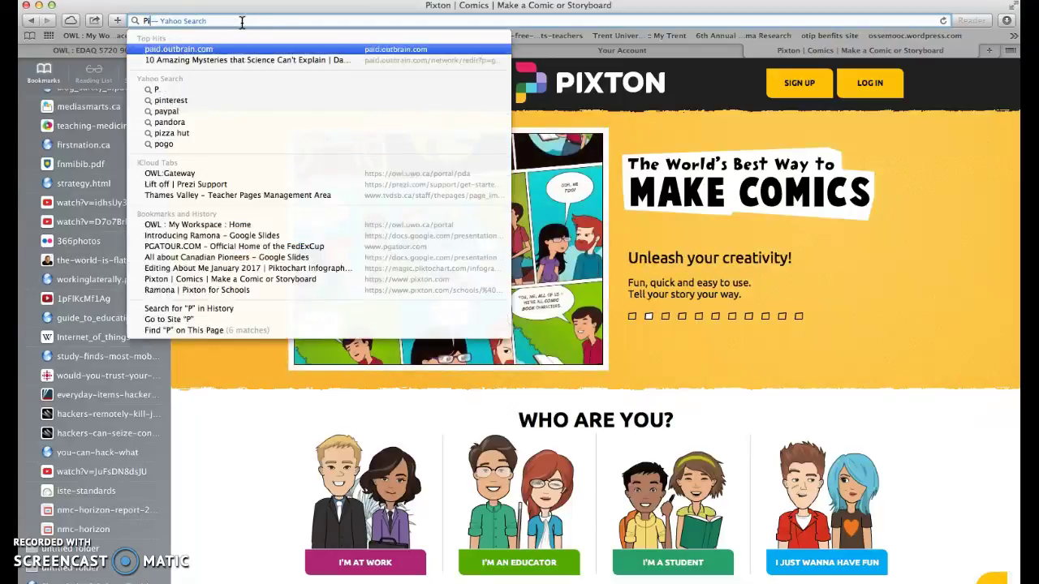
type("xton.com")
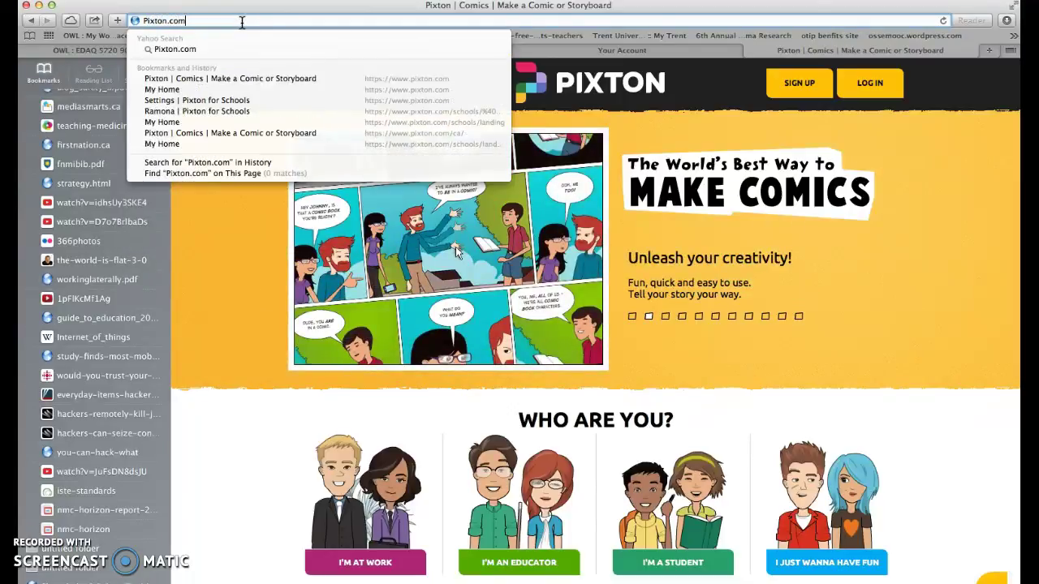
type("/on")
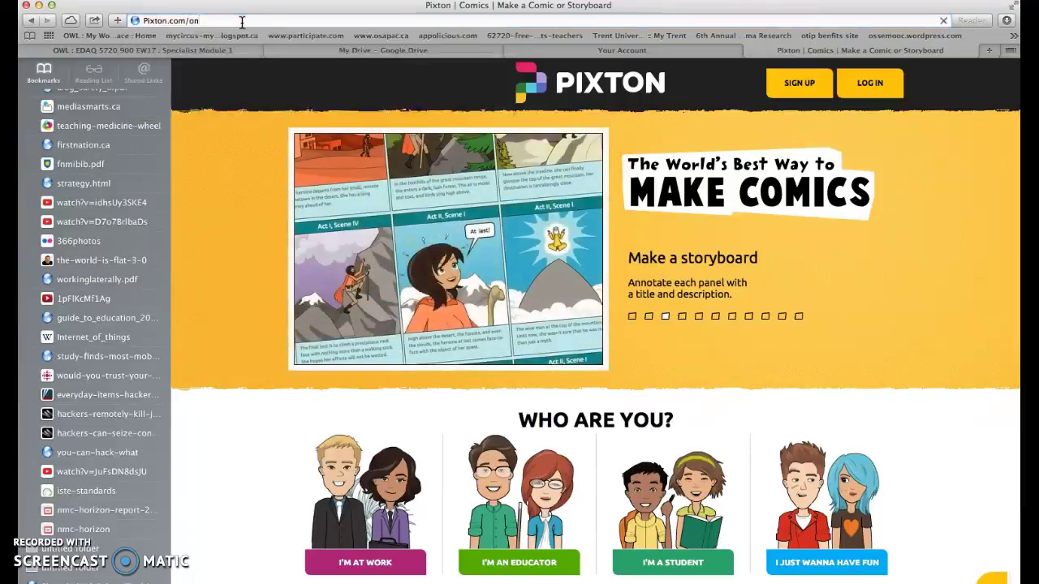
key("Return")
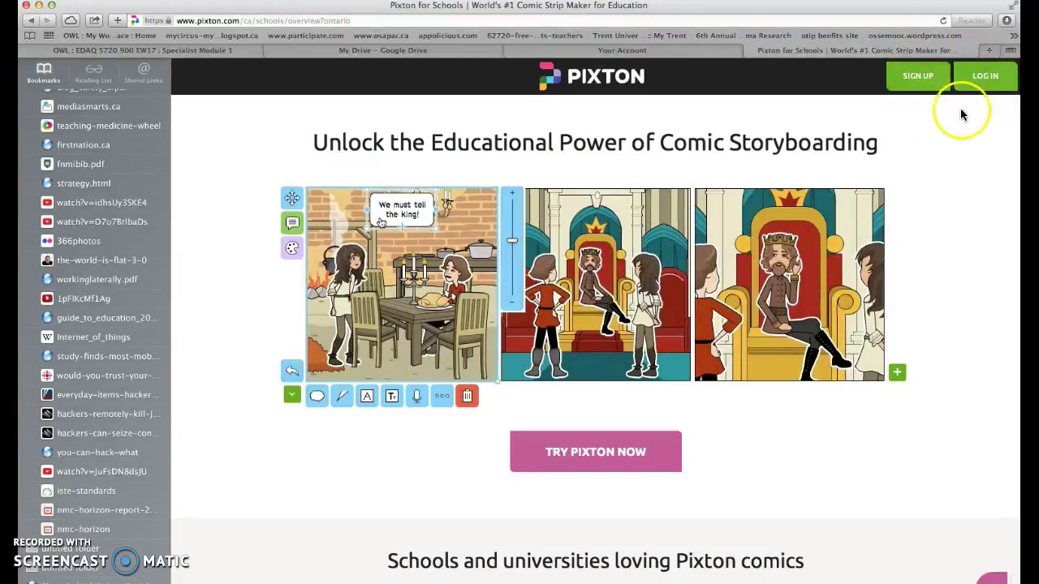
- Start the Ontario teacher sign-up and choose Thames Valley DSB as the school board
left_click(596, 461)
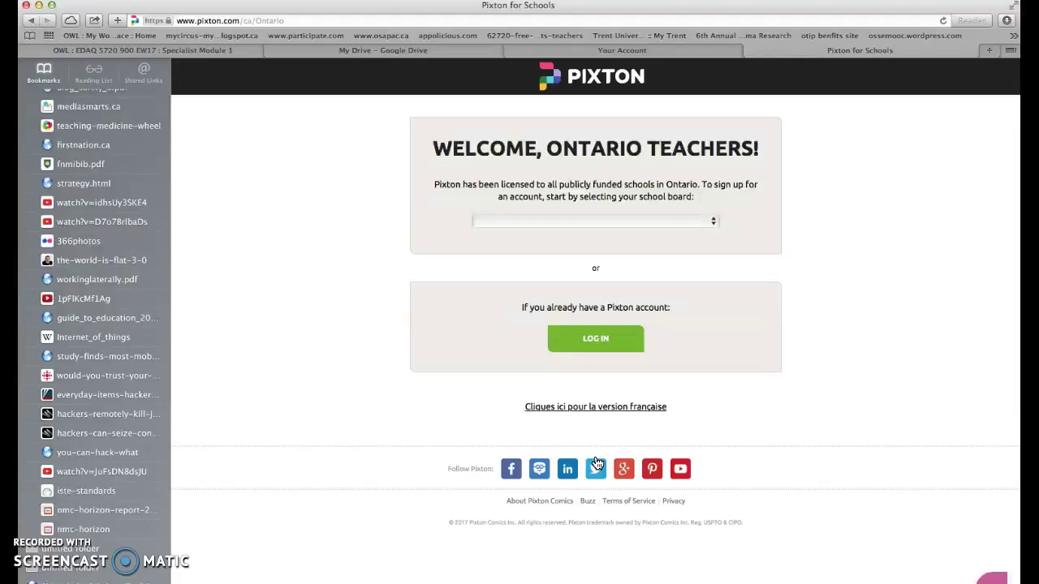
left_click(712, 222)
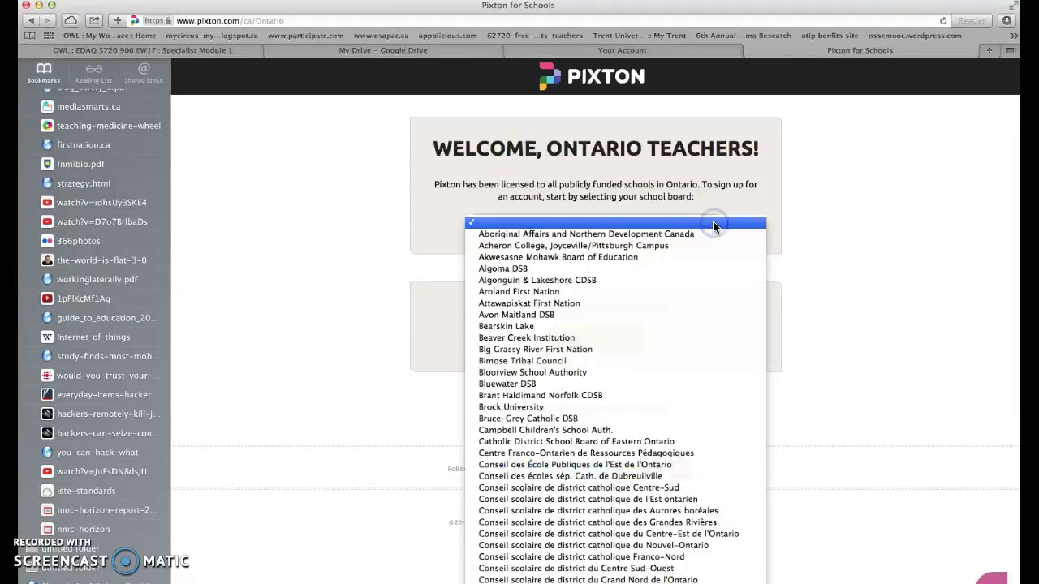
scroll(630, 434, "down", 10)
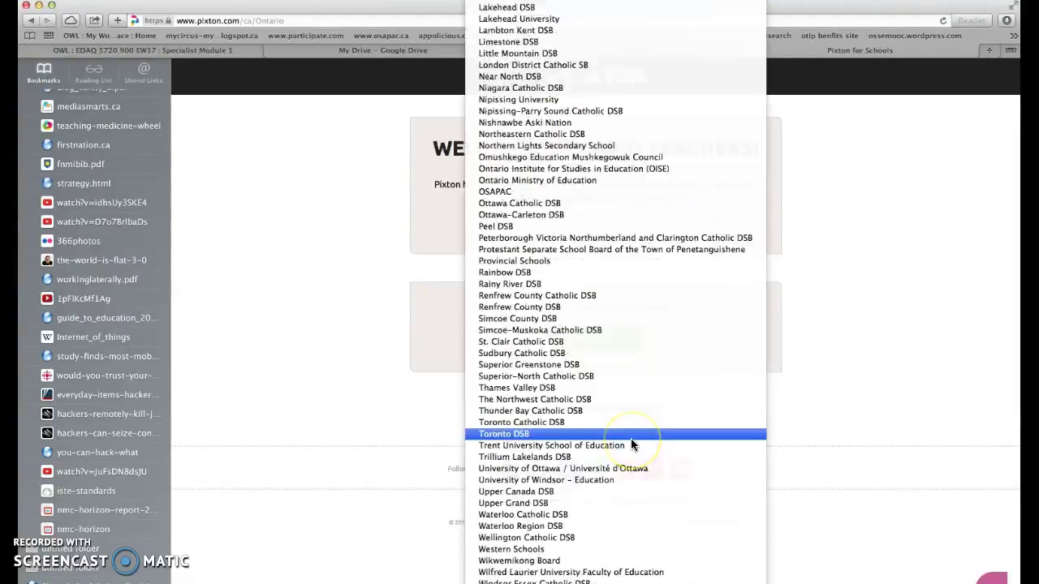
left_click(513, 388)
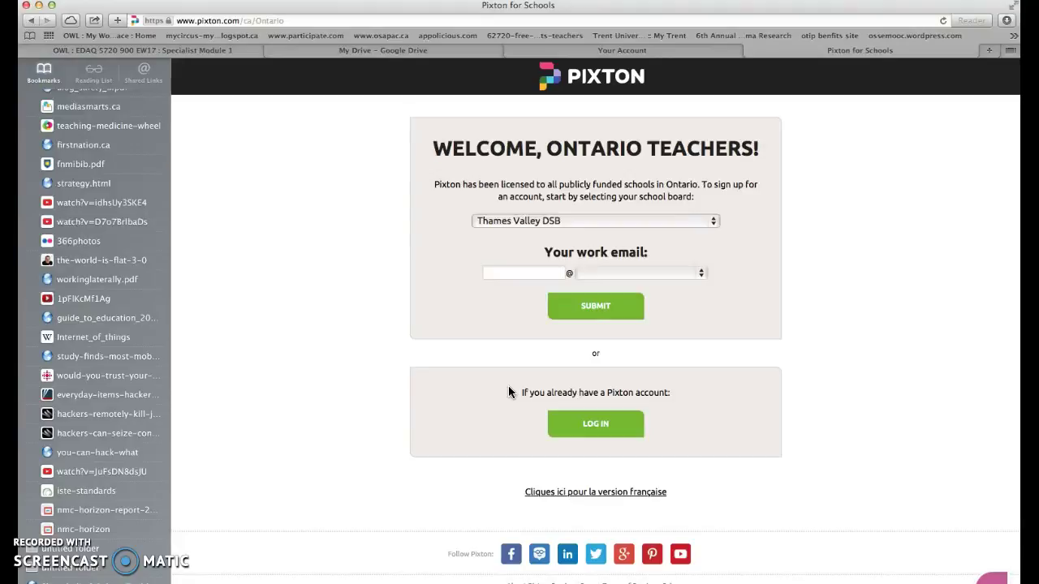
- Enter the teacher's work email name with the tvdsb.on.ca domain
left_click(599, 275)
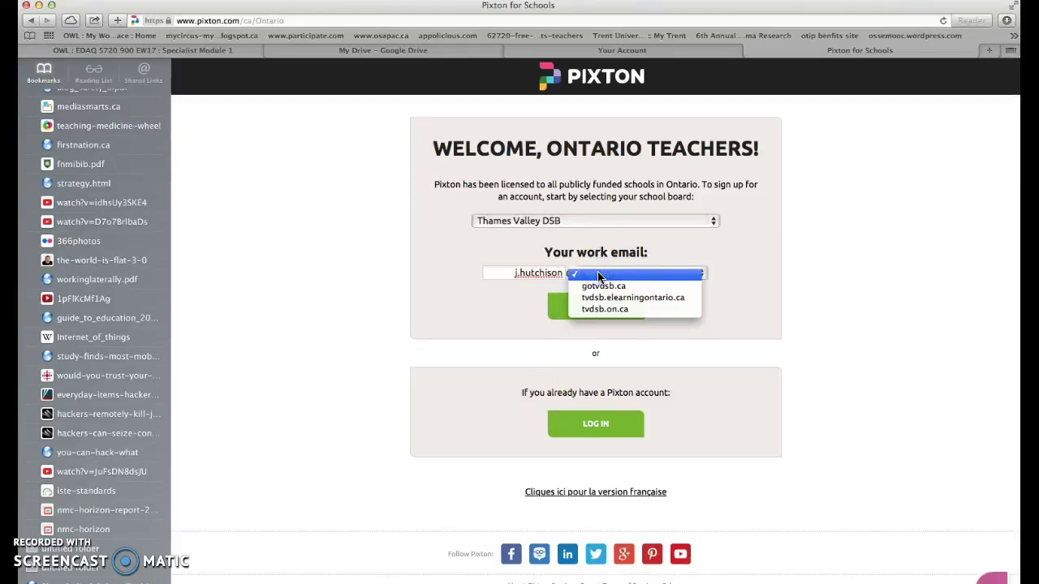
left_click(600, 313)
- Submit the board and email, then enter the teacher's first and last name
left_click(599, 309)
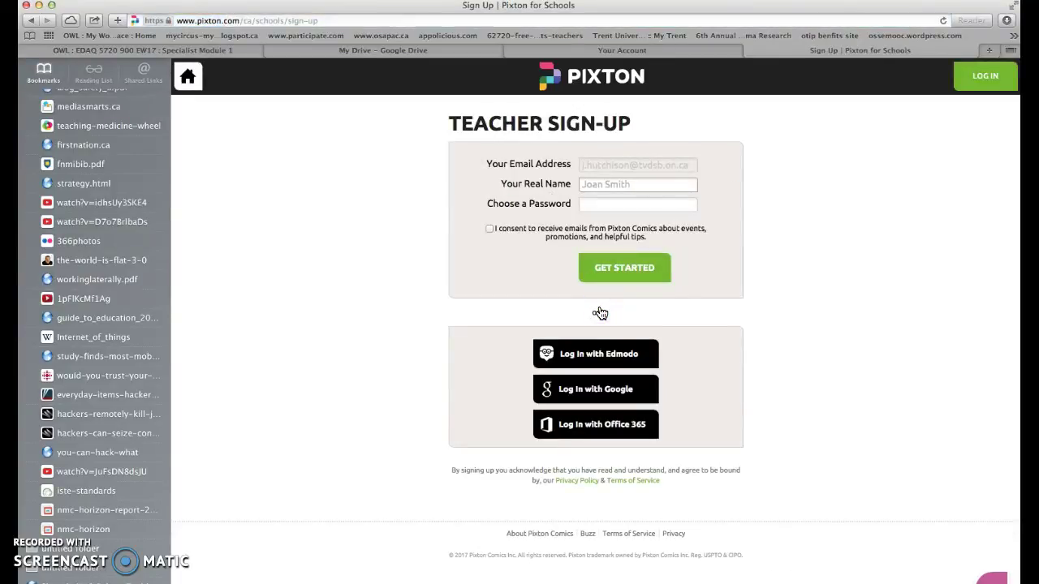
left_click(607, 217)
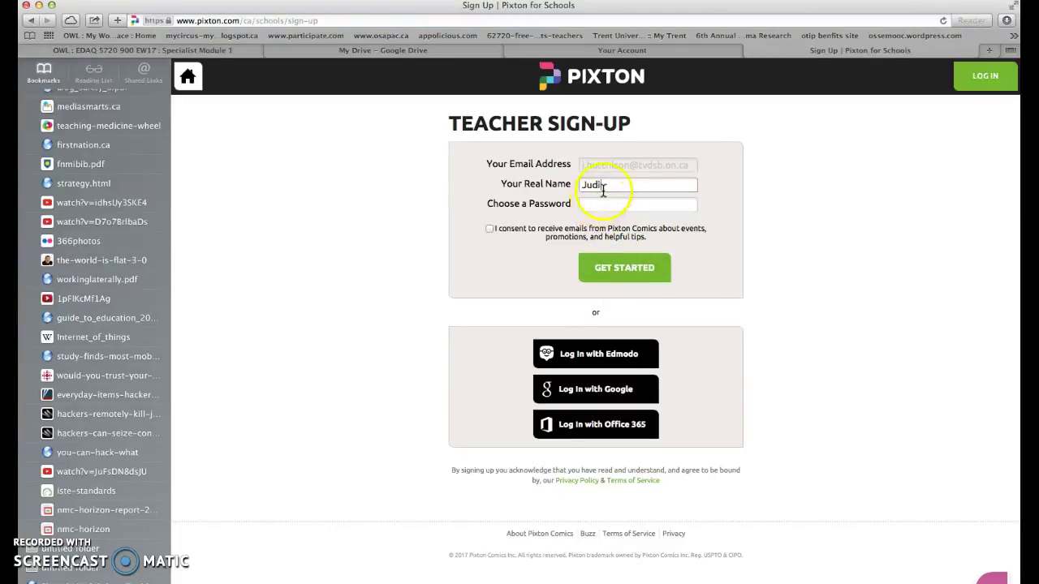
- Set the account password, agree to Pixton emails, and create the teacher account
left_click(594, 203)
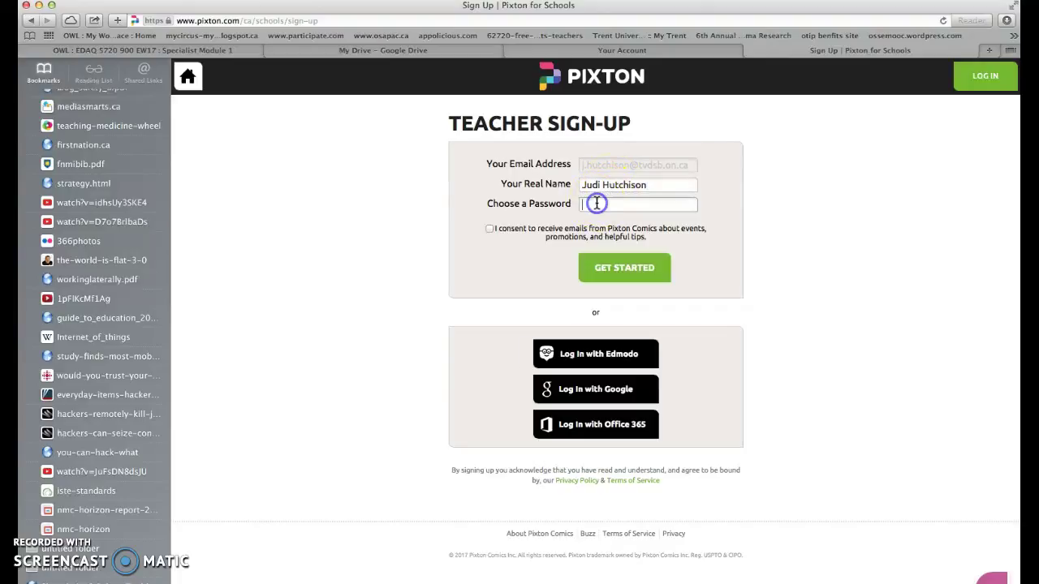
type("••••••••••••")
left_click(490, 229)
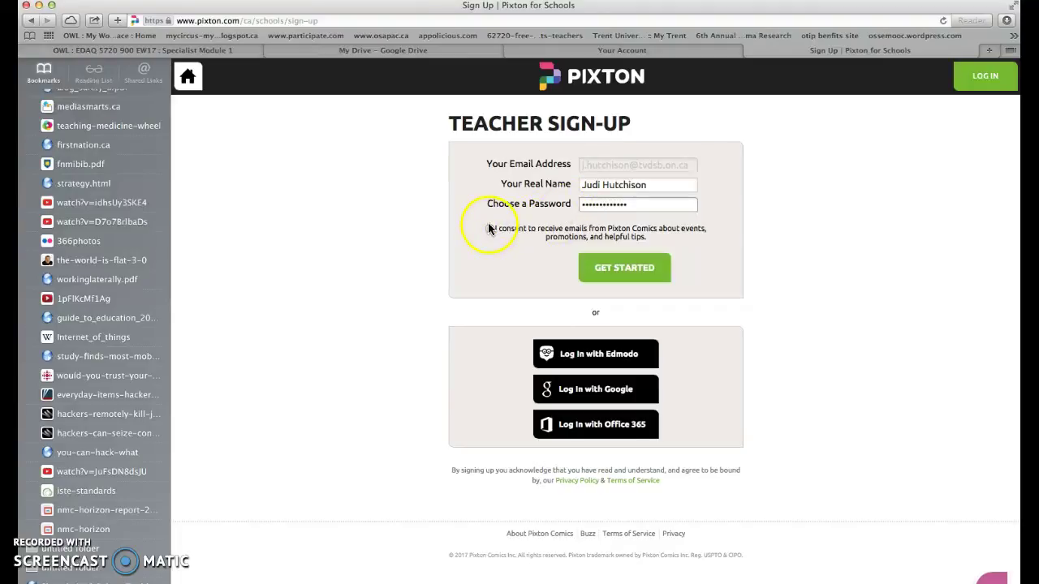
left_click(608, 264)
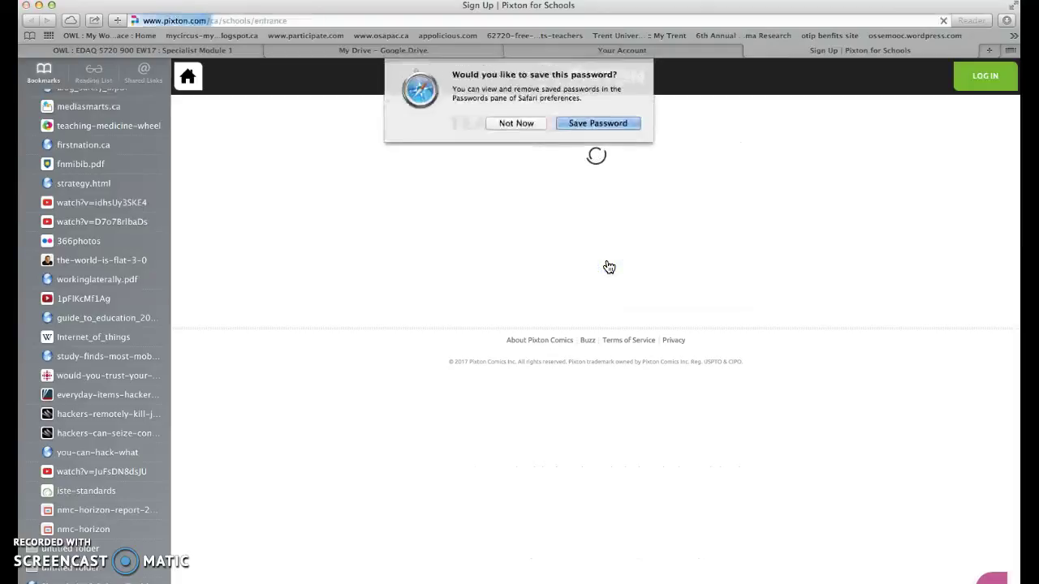
- Decline saving the password and choose to use Pixton as a creative writing tool
left_click(529, 122)
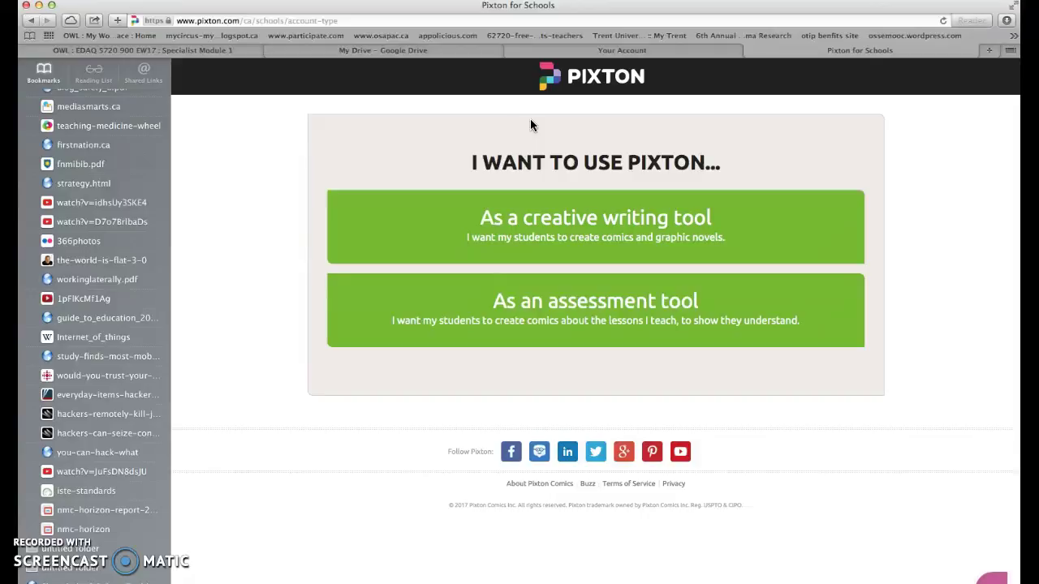
left_click(478, 242)
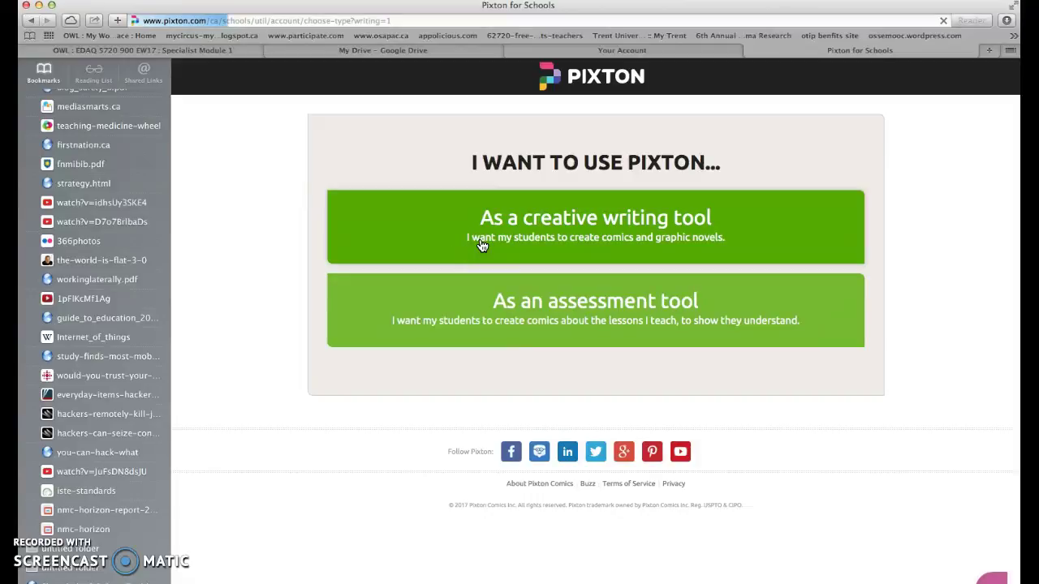
left_click(504, 222)
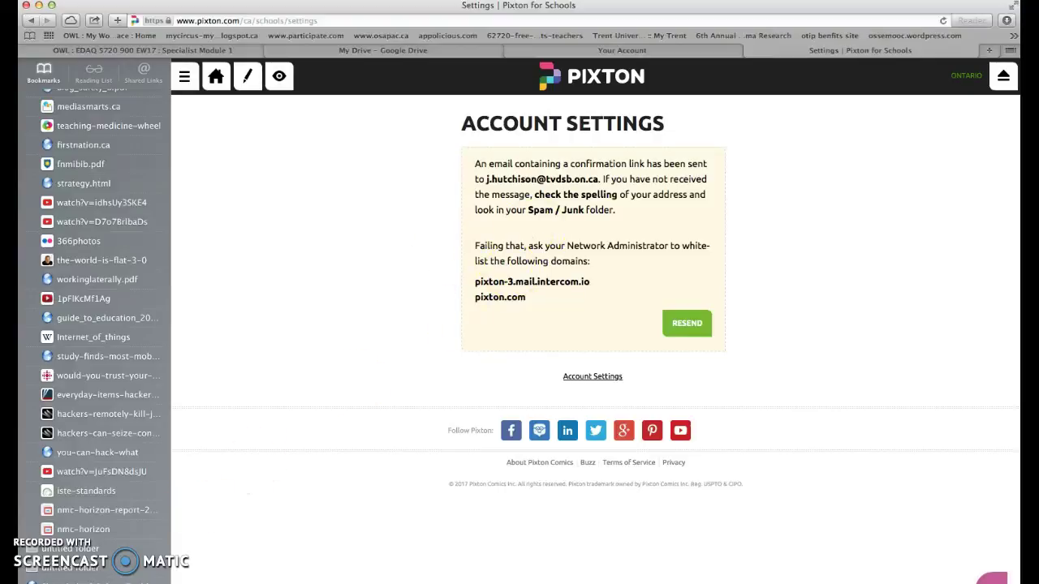
- Close the Account Settings tab to return to the 2016/17 class home page
key("super+w")
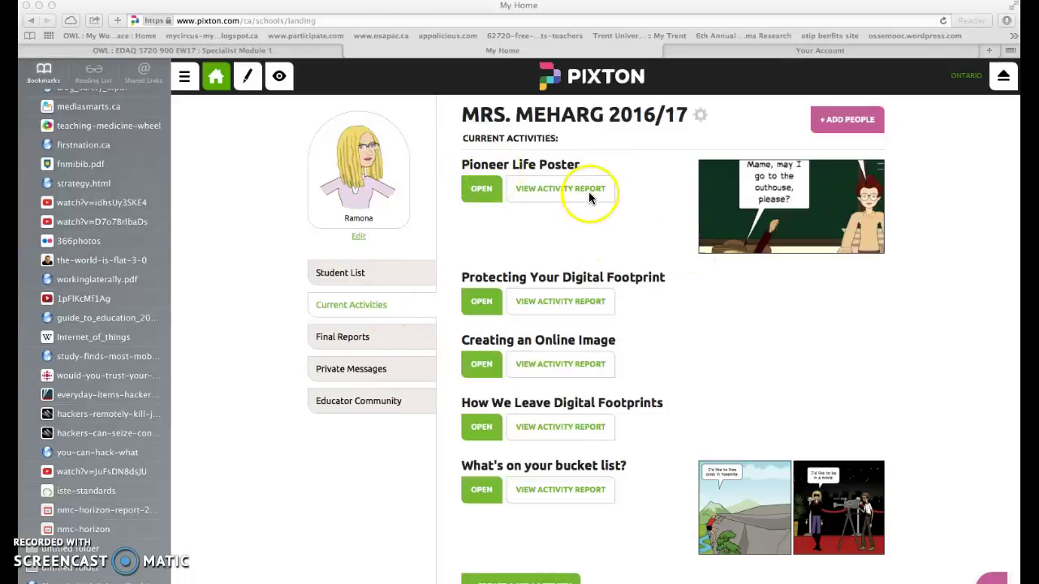
- Open Pioneer Life Poster and review its instructions, Feb 5, 2017 due date and handout comic
left_click(474, 191)
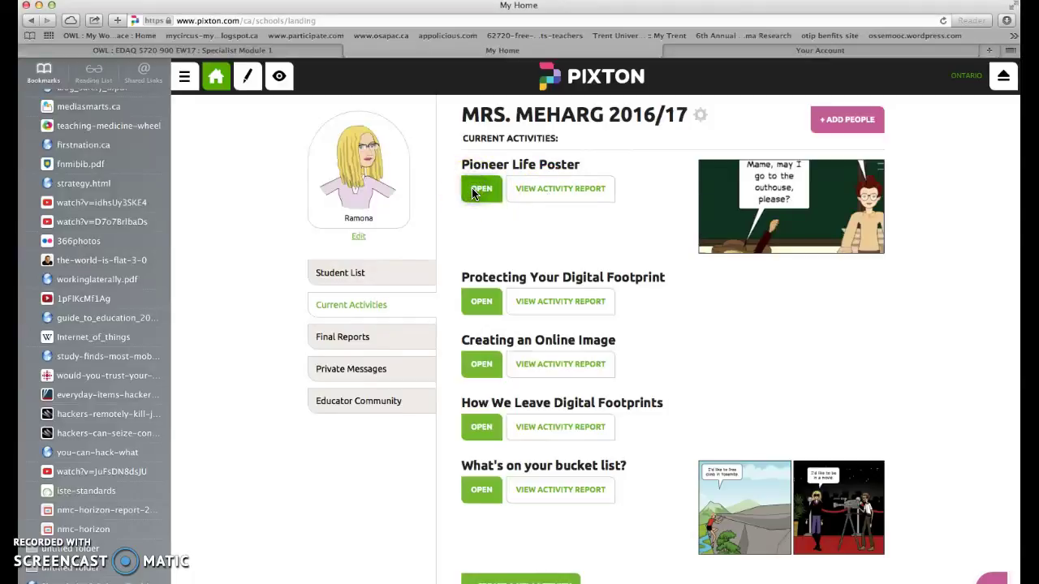
left_click(477, 191)
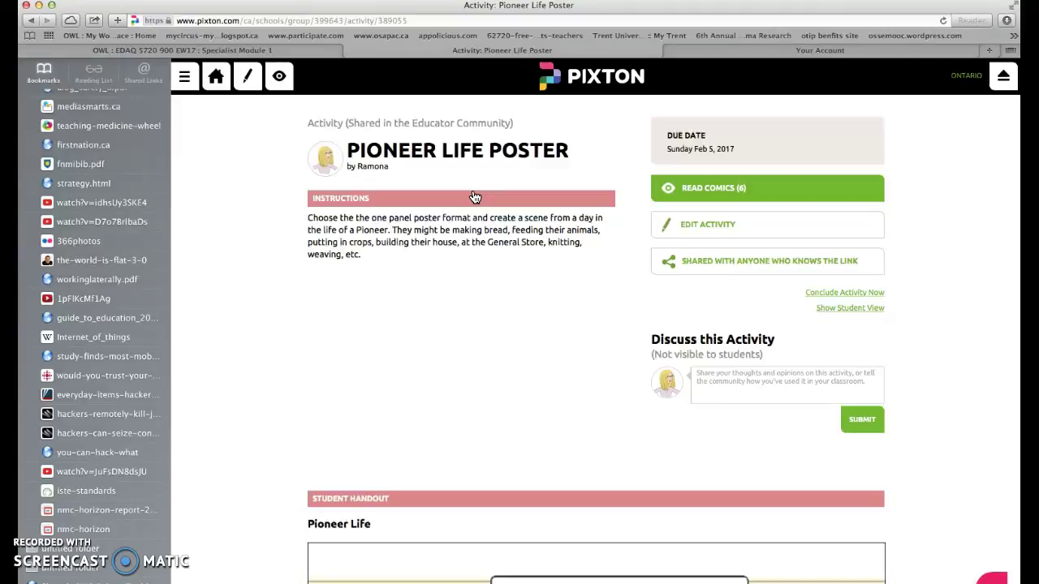
left_click(416, 403)
scroll(421, 380, "down", 5)
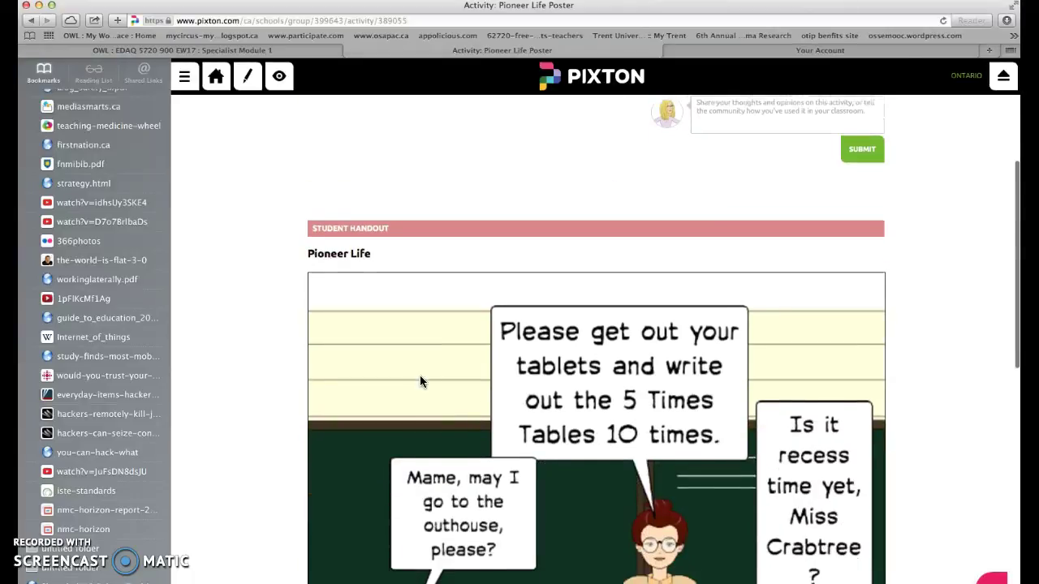
scroll(420, 381, "down", 3)
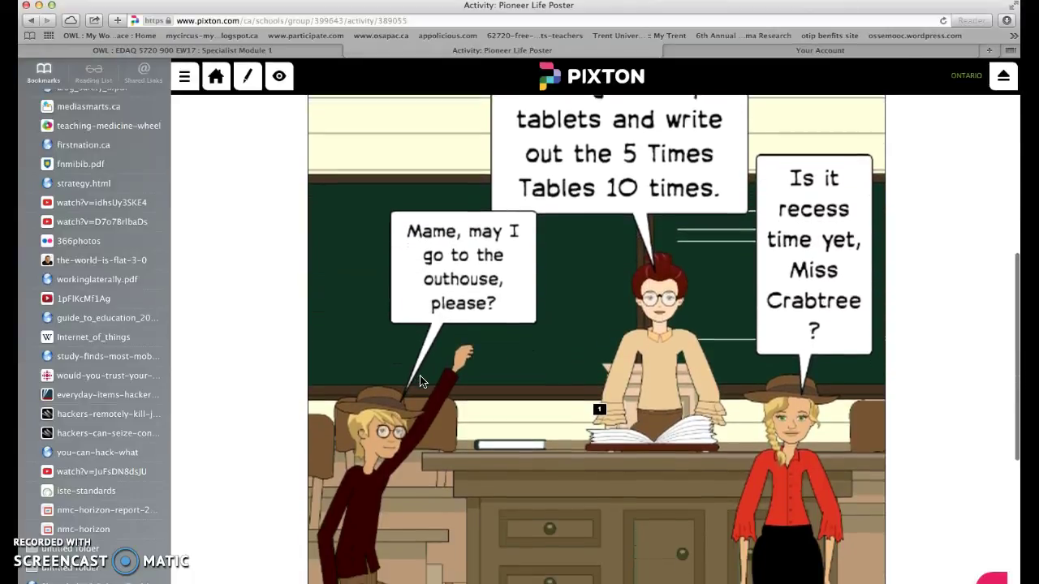
scroll(420, 381, "up", 2)
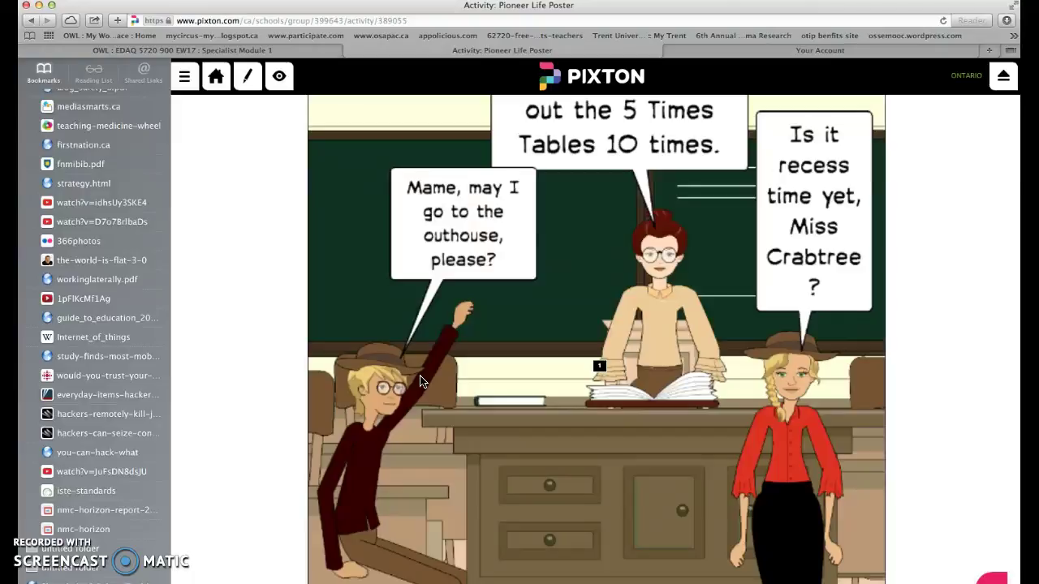
scroll(420, 381, "up", 2)
scroll(419, 380, "up", 7)
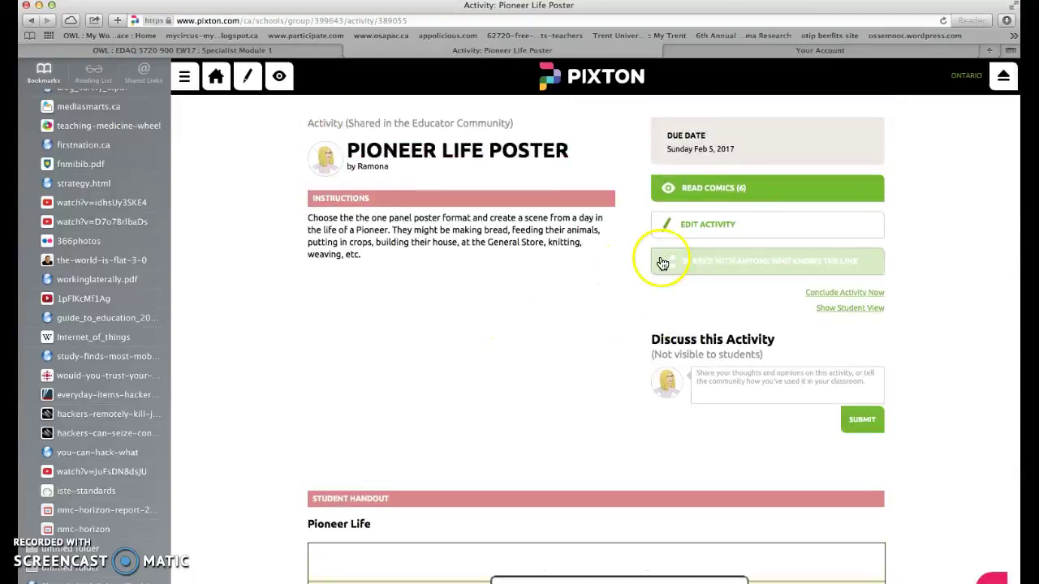
- Browse the submitted comics, open 'In the old days', then return to the class home page
left_click(714, 198)
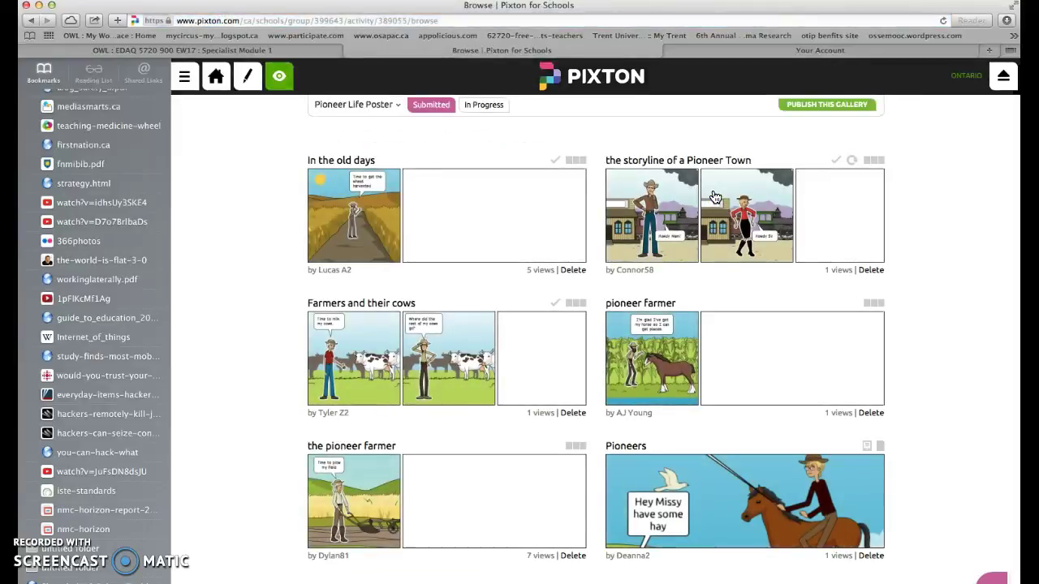
left_click(372, 218)
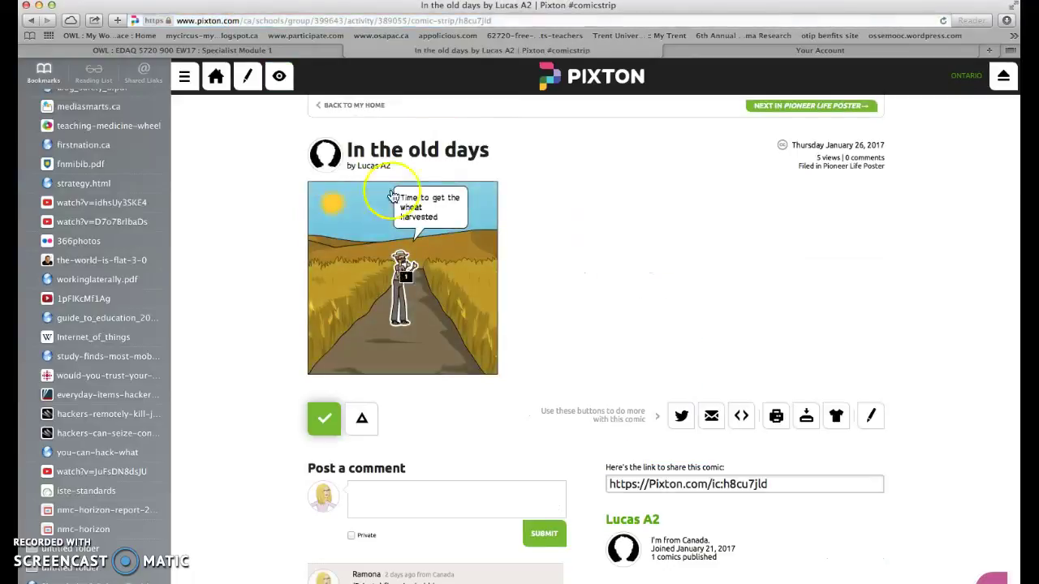
left_click(337, 105)
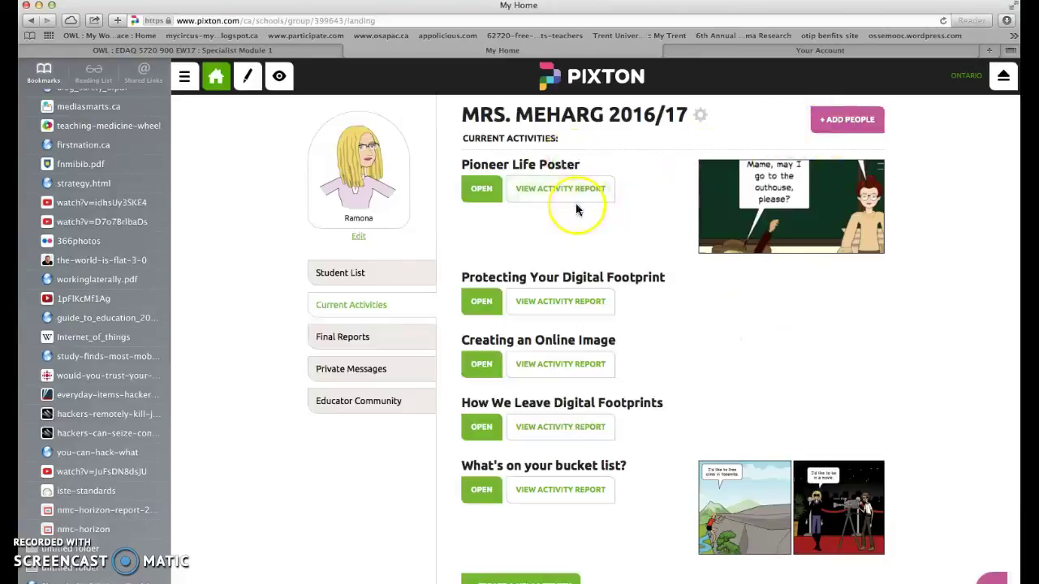
- Check the Pioneer Life Poster progress report, then open its six submitted comics
left_click(533, 191)
left_click(481, 188)
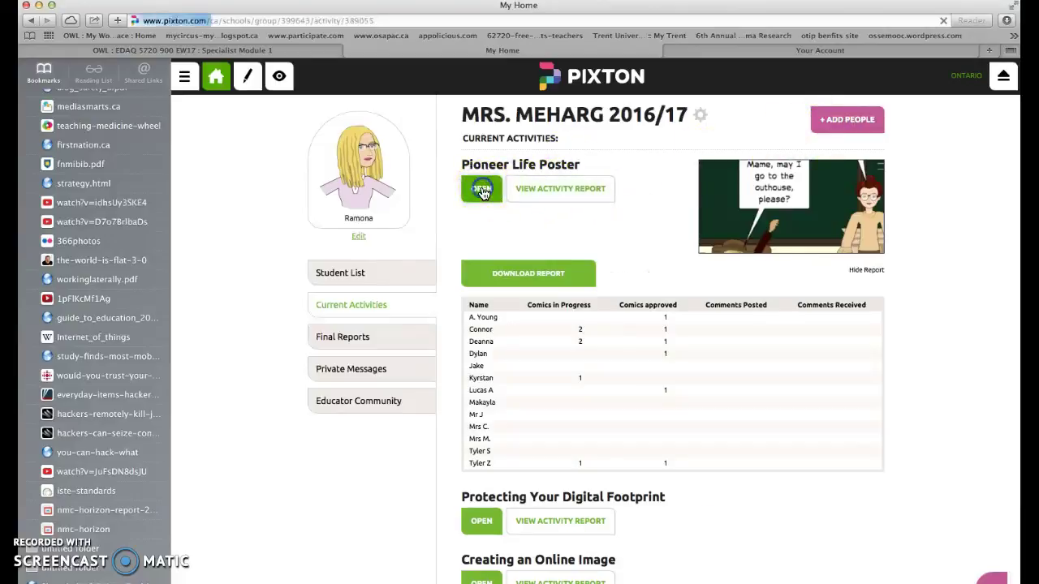
left_click(680, 188)
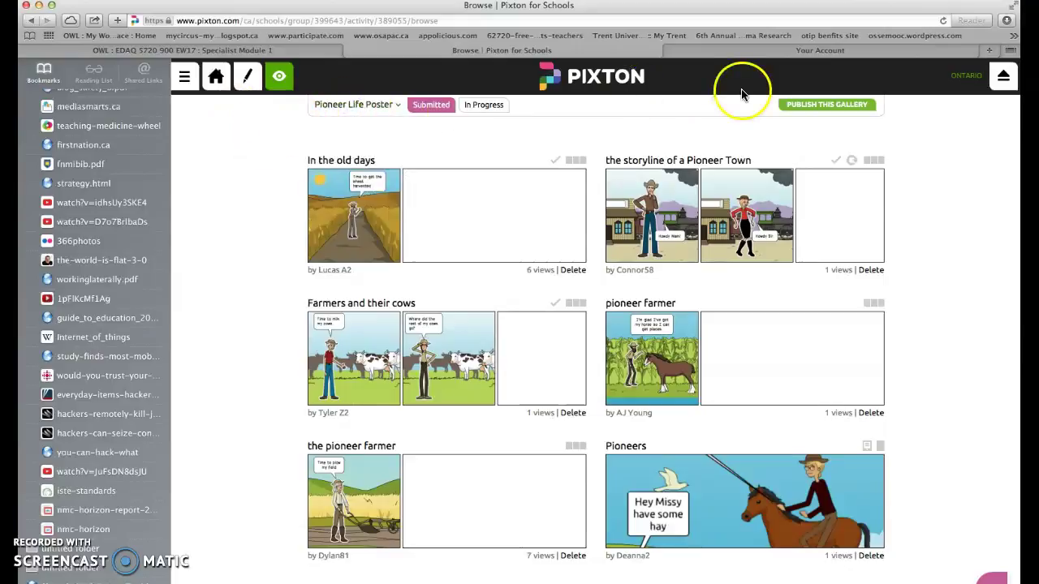
left_click(789, 106)
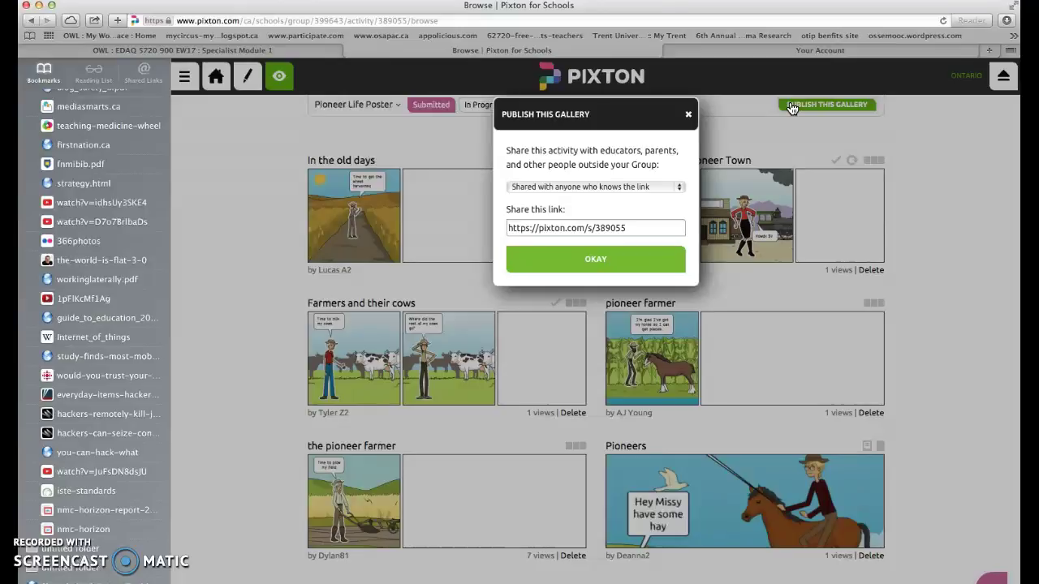
left_click(626, 258)
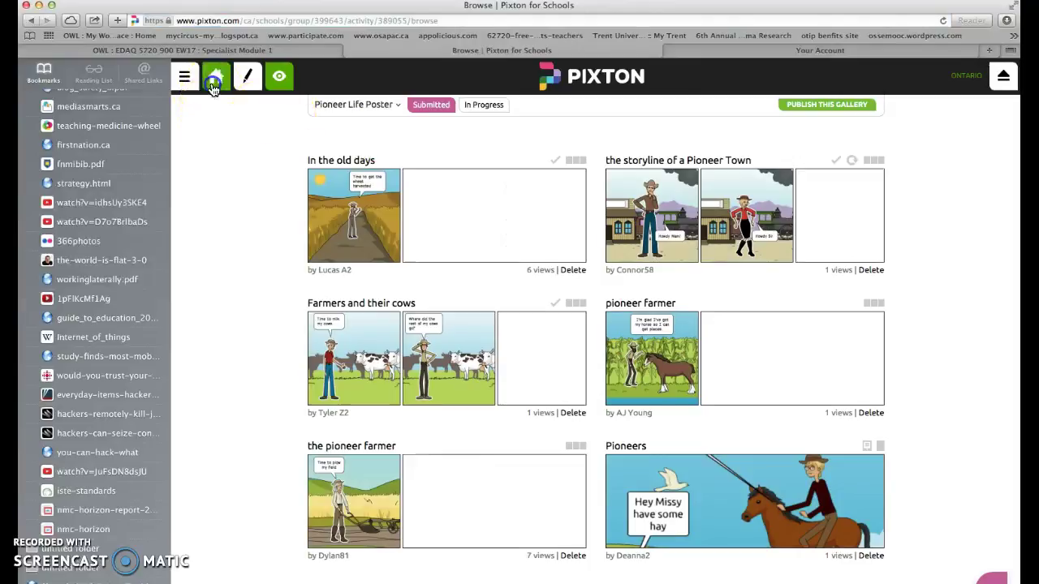
left_click(214, 81)
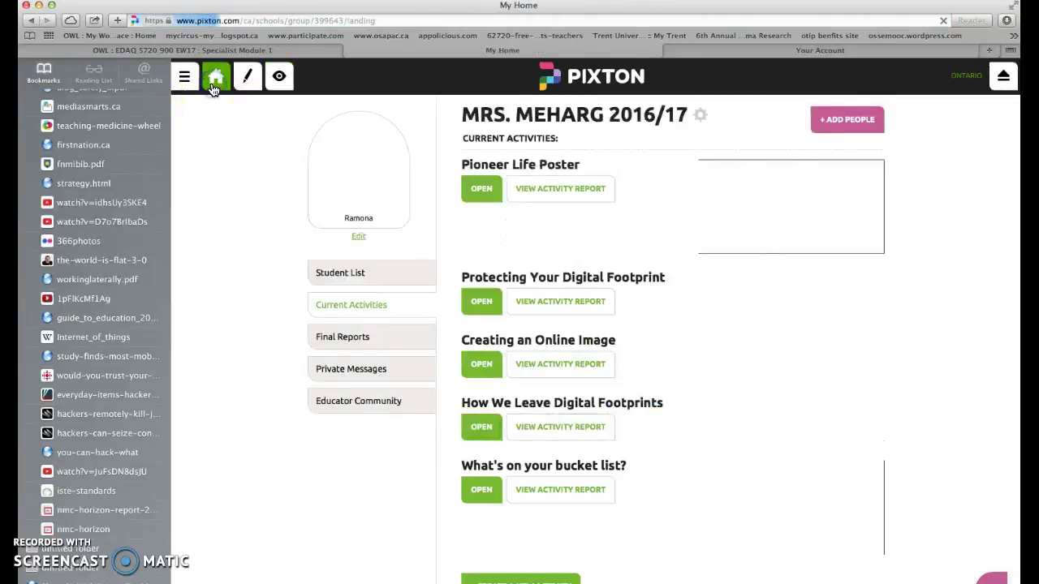
- Check the Educator Community feed, Private Messages and Final Reports, then return to Current Activities
left_click(337, 404)
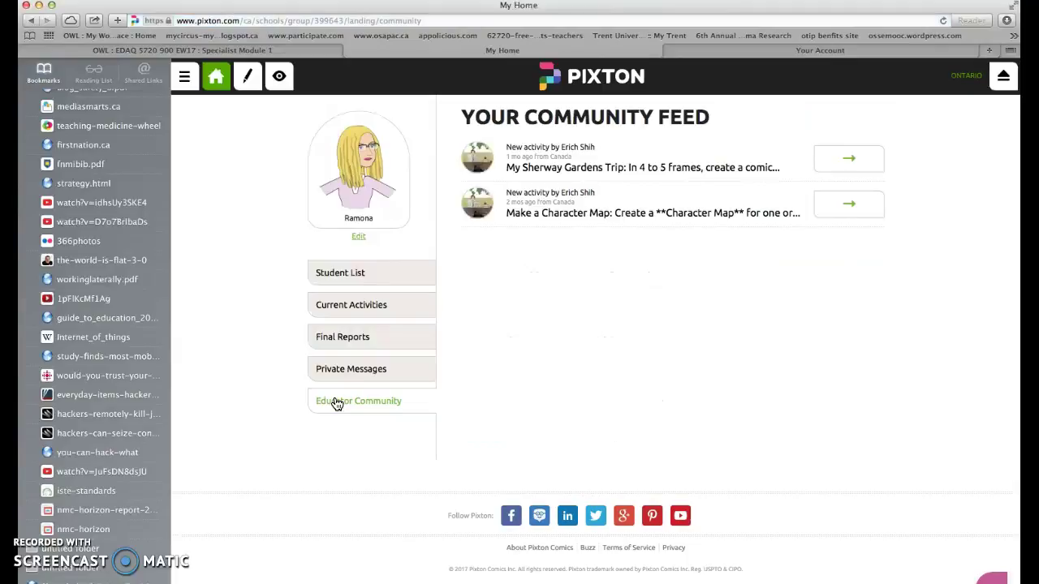
left_click(346, 375)
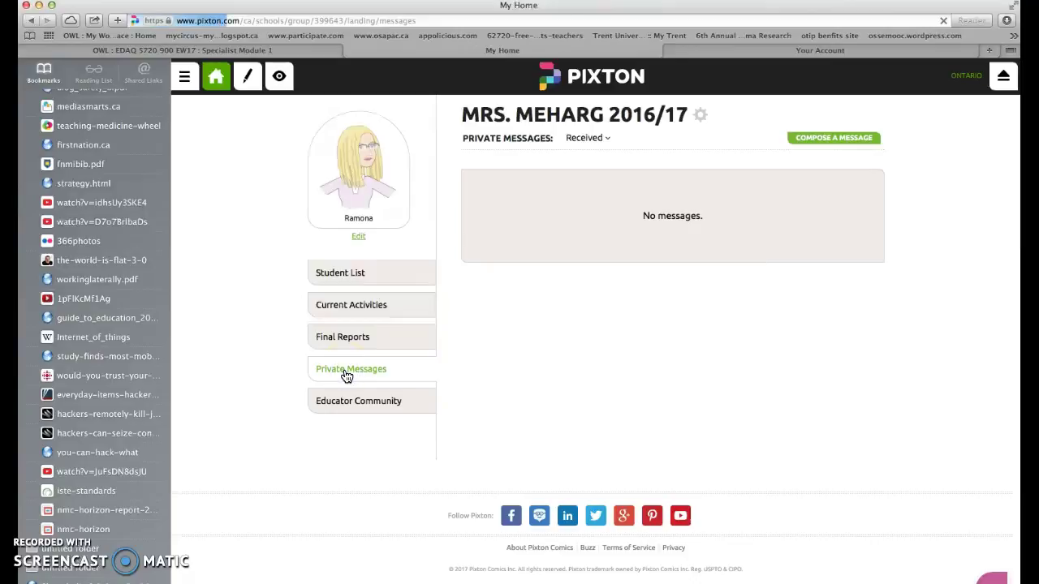
left_click(347, 340)
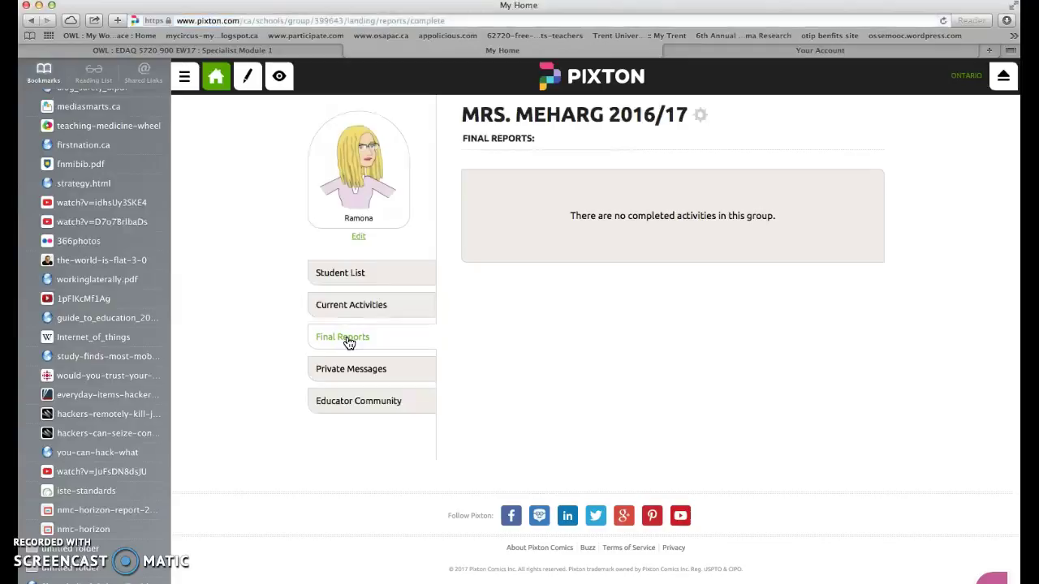
left_click(358, 306)
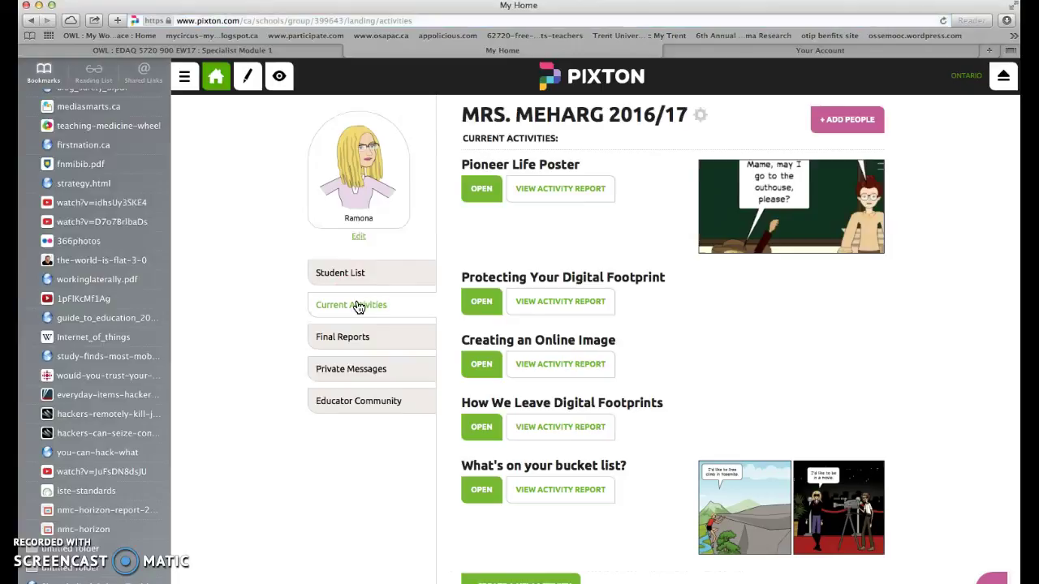
- Open the Students page showing the class's 13 activated student accounts
left_click(341, 273)
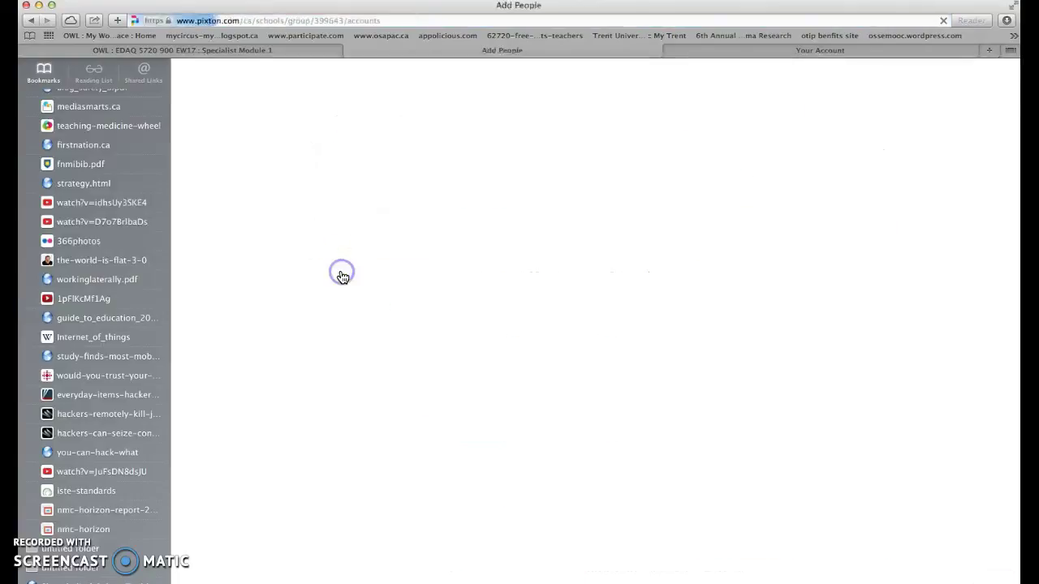